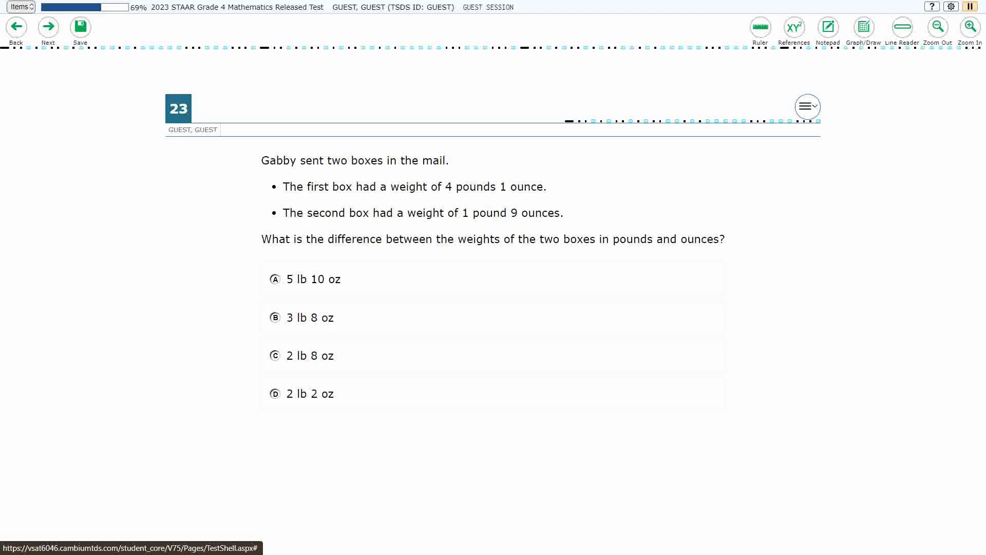
- Open the reference sheet full-screen and find 1 pound = 16 ounces under Weight and Mass
click(794, 26)
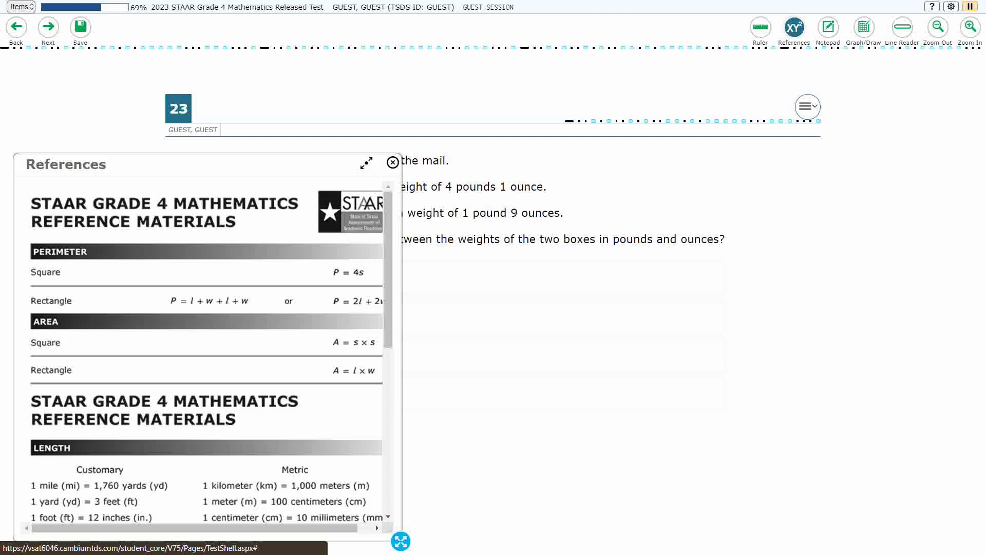
click(366, 163)
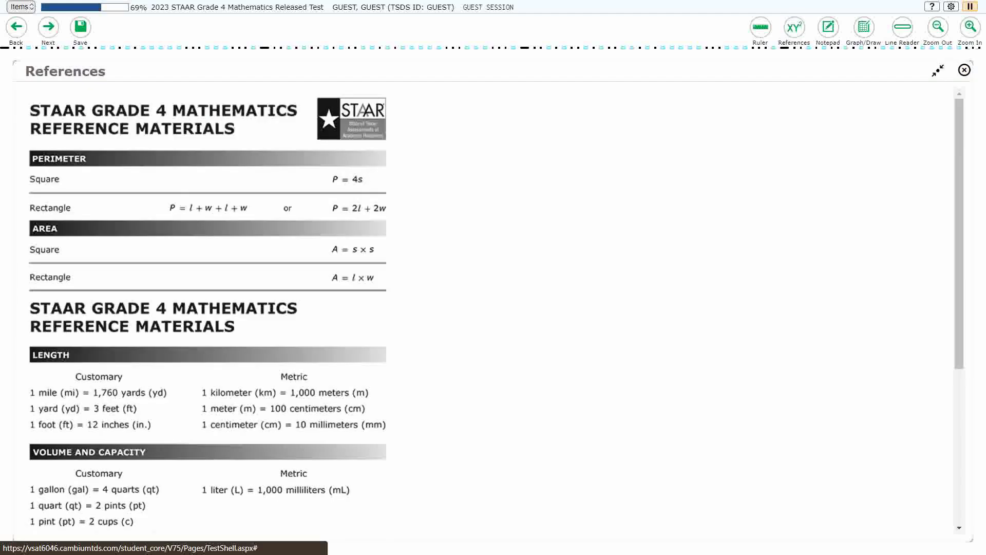
scroll(493, 309, down, 3)
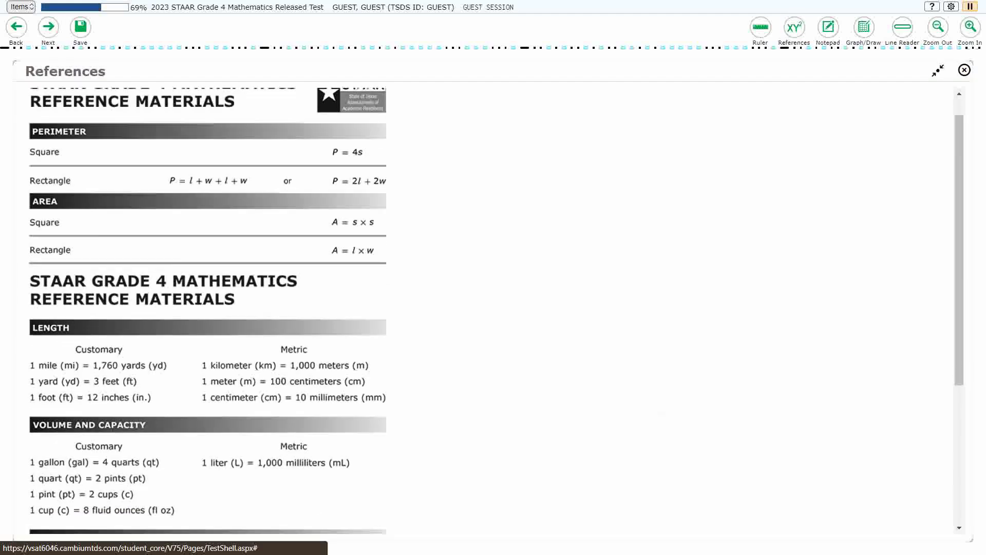
scroll(646, 334, up, 1)
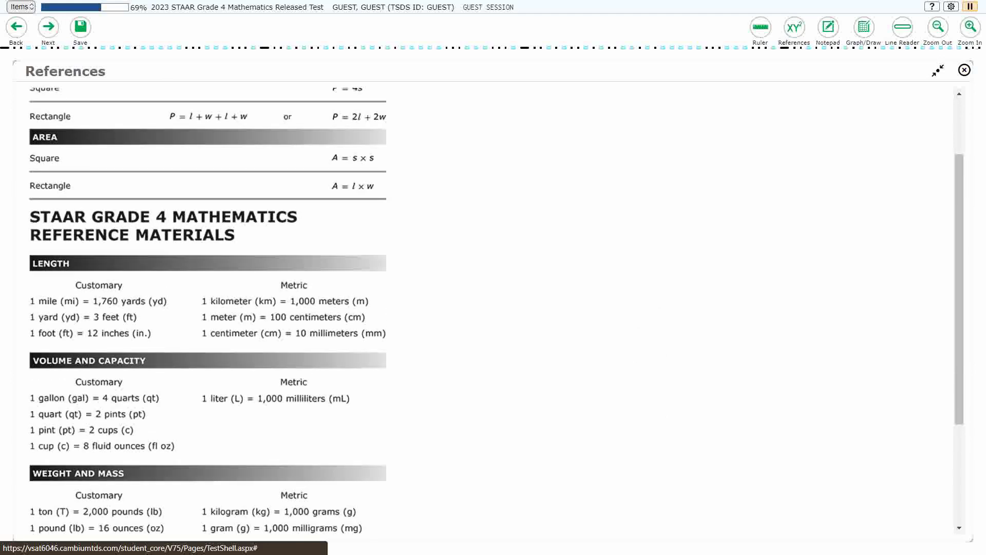
- Open Graph Paper over question 23, maximize it and adjust its transparency
click(964, 70)
click(864, 27)
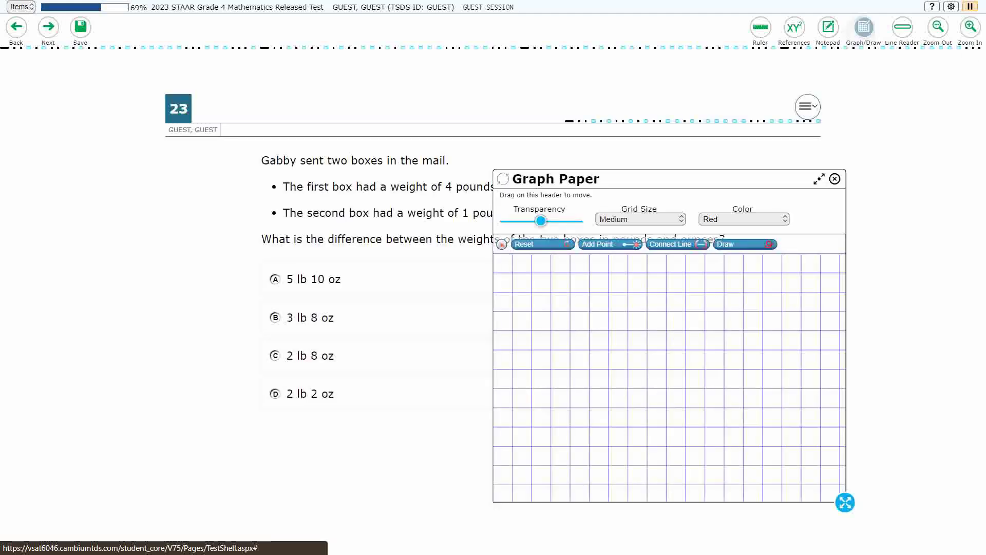
click(819, 178)
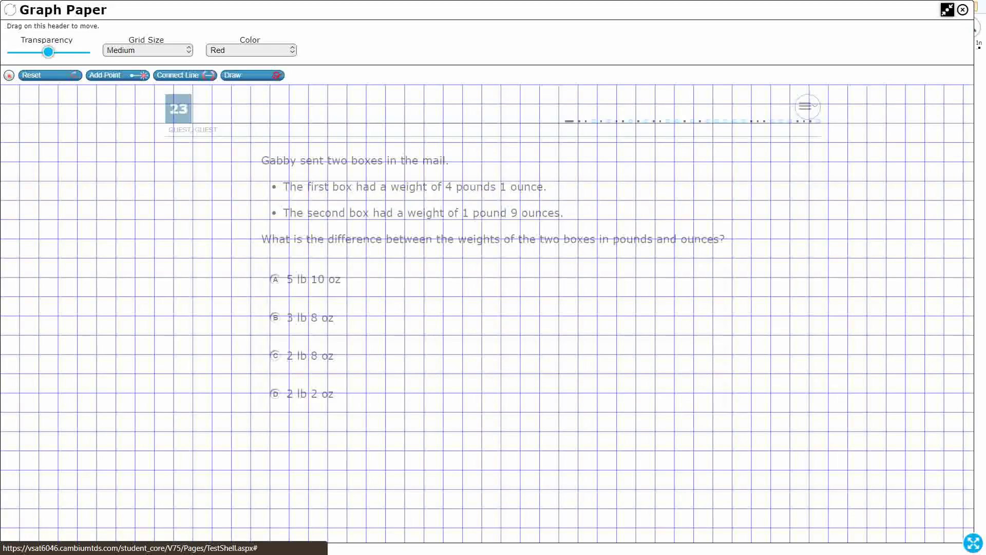
drag(48, 52, 82, 52)
- Restore the grid lines and handwrite 1 lb = 16 oz in red at the upper left
click(252, 75)
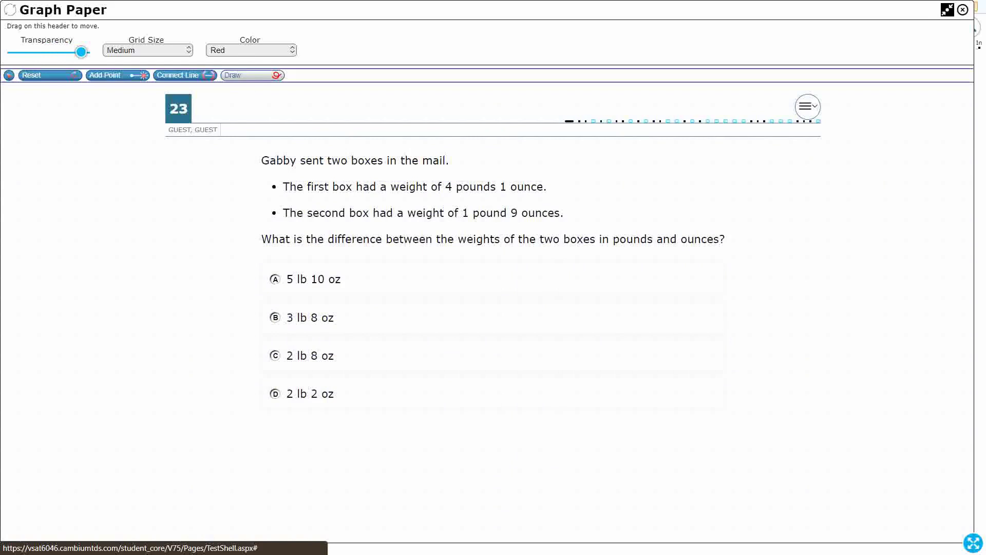
drag(81, 52, 54, 52)
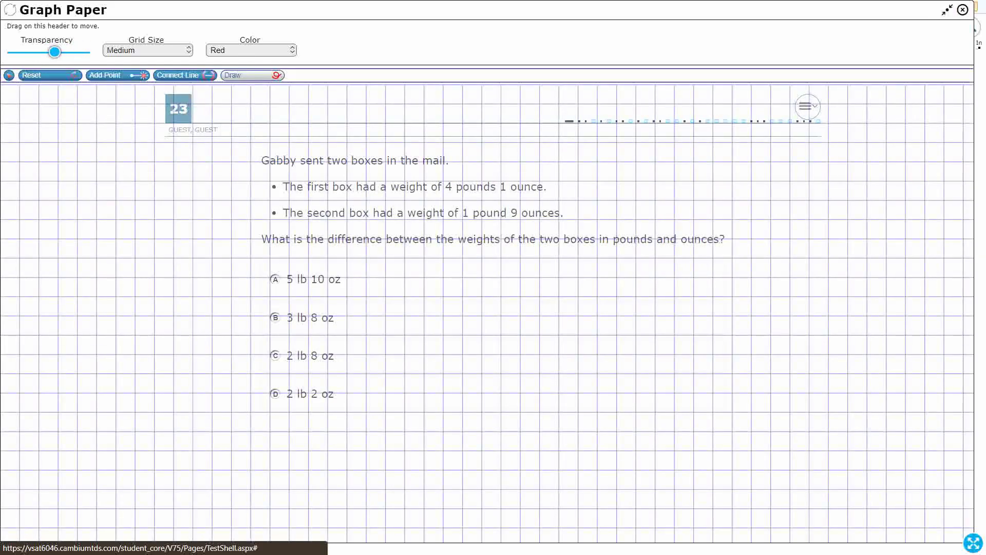
mouse_move(27, 112)
mouse_down()
mouse_move(30, 140)
mouse_move(133, 127)
mouse_move(150, 135)
mouse_up()
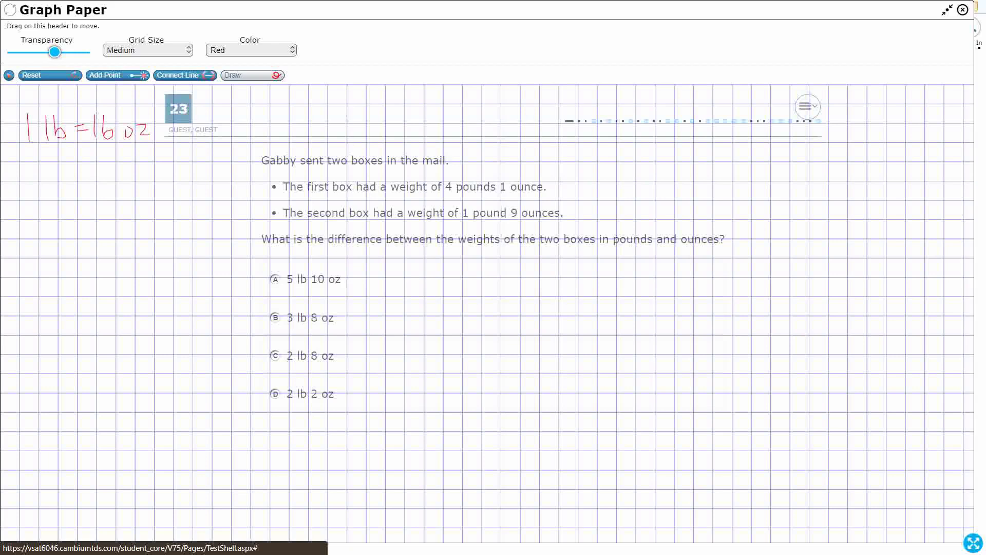
- Switch the pen to green, draw the first pound box and label it 1 lb
click(252, 75)
click(251, 50)
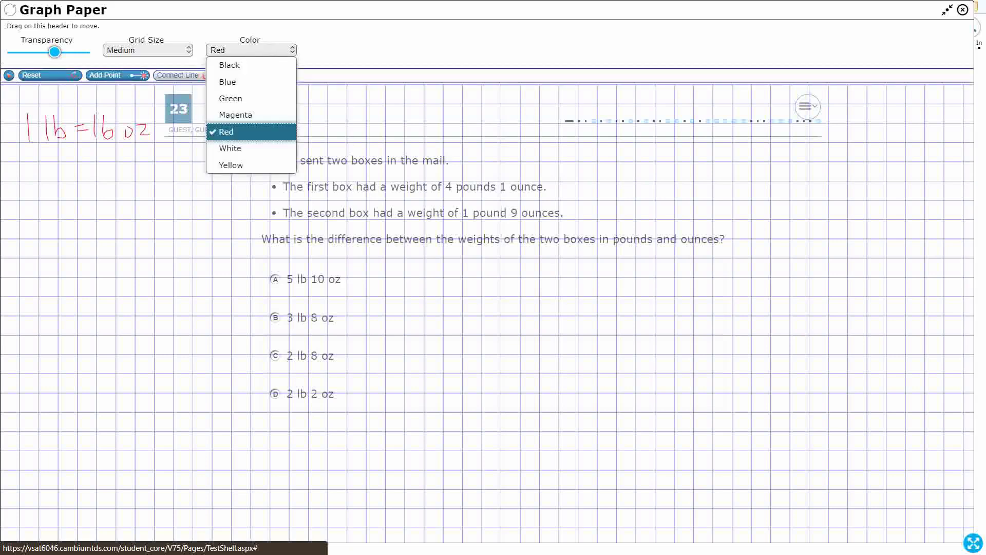
click(230, 98)
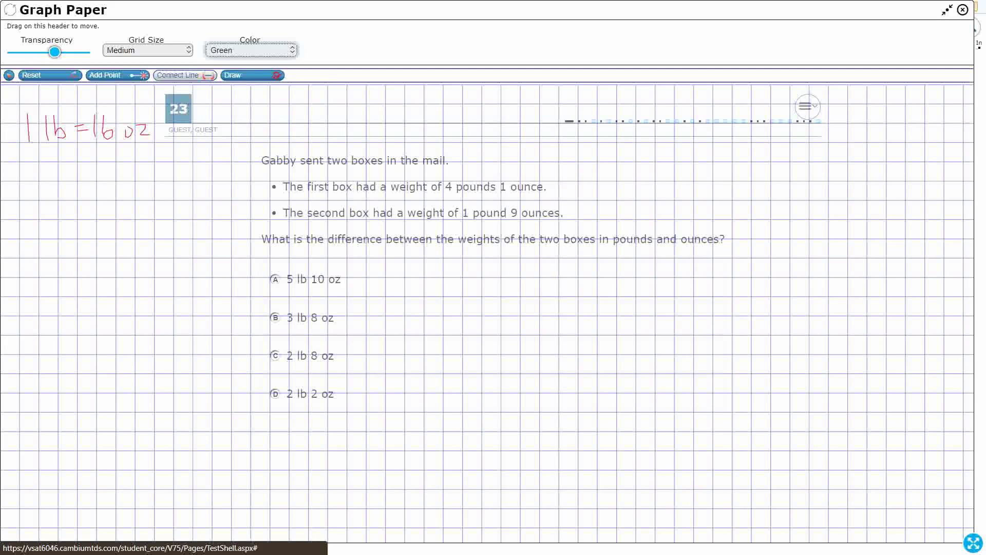
mouse_move(366, 277)
mouse_down()
mouse_move(366, 355)
mouse_move(367, 278)
mouse_move(443, 278)
mouse_up()
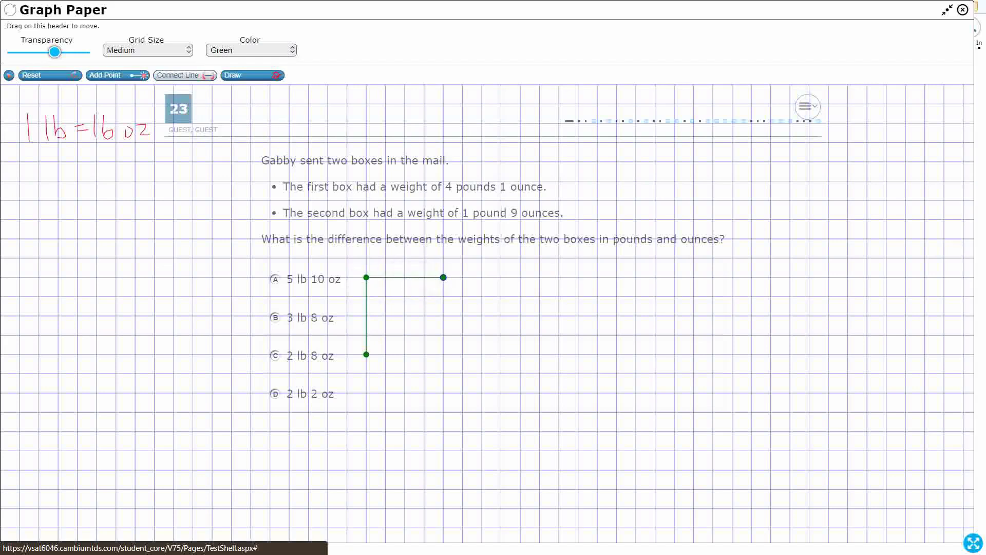
drag(366, 355, 443, 355)
drag(443, 277, 444, 355)
click(254, 76)
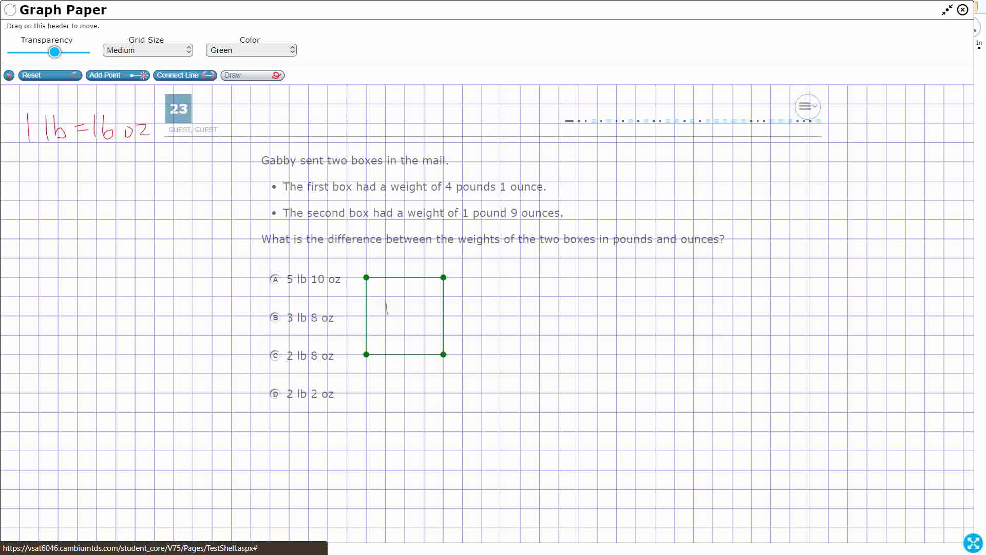
mouse_move(410, 302)
mouse_down()
mouse_move(409, 322)
mouse_move(417, 321)
mouse_up()
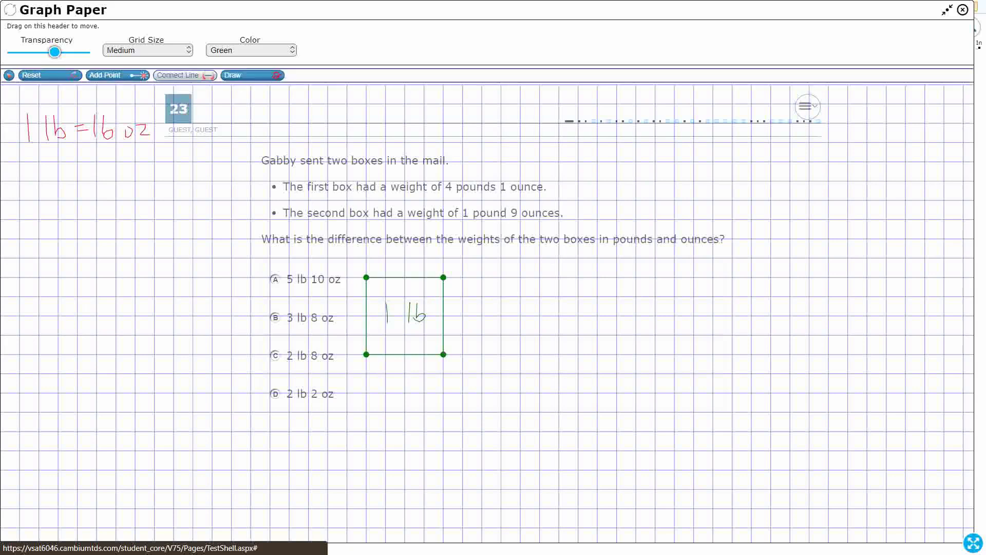
- Draw the second and third equal pound boxes to the right of the first
drag(463, 277, 462, 355)
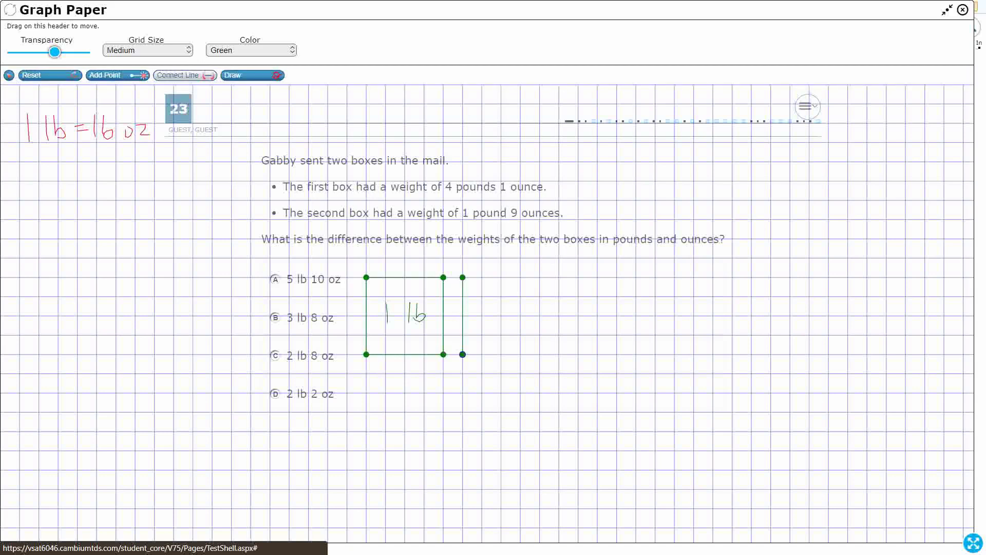
drag(462, 277, 521, 277)
drag(463, 355, 539, 355)
mouse_move(520, 277)
mouse_down()
mouse_move(540, 277)
mouse_move(540, 354)
mouse_up()
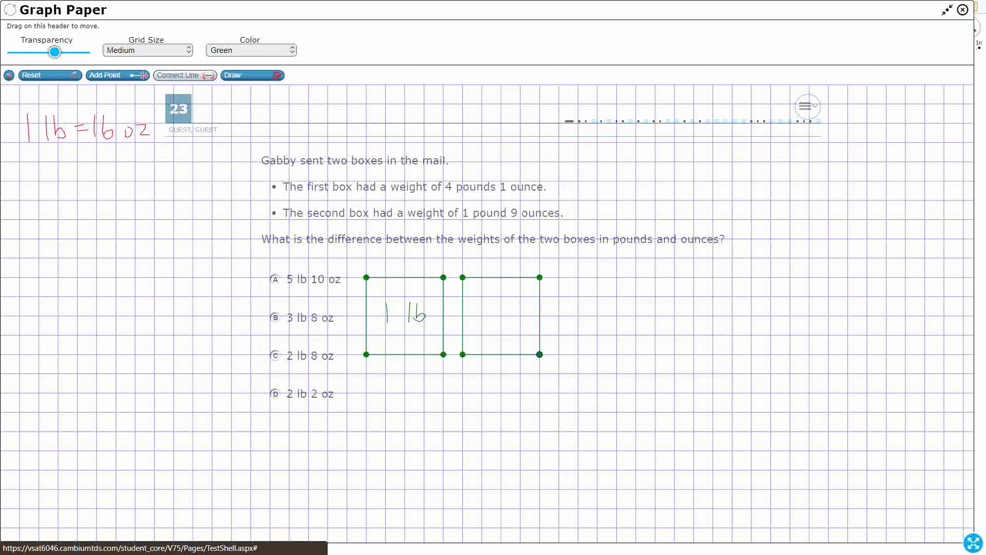
drag(559, 277, 558, 355)
drag(559, 277, 636, 277)
drag(559, 354, 636, 354)
drag(636, 277, 635, 354)
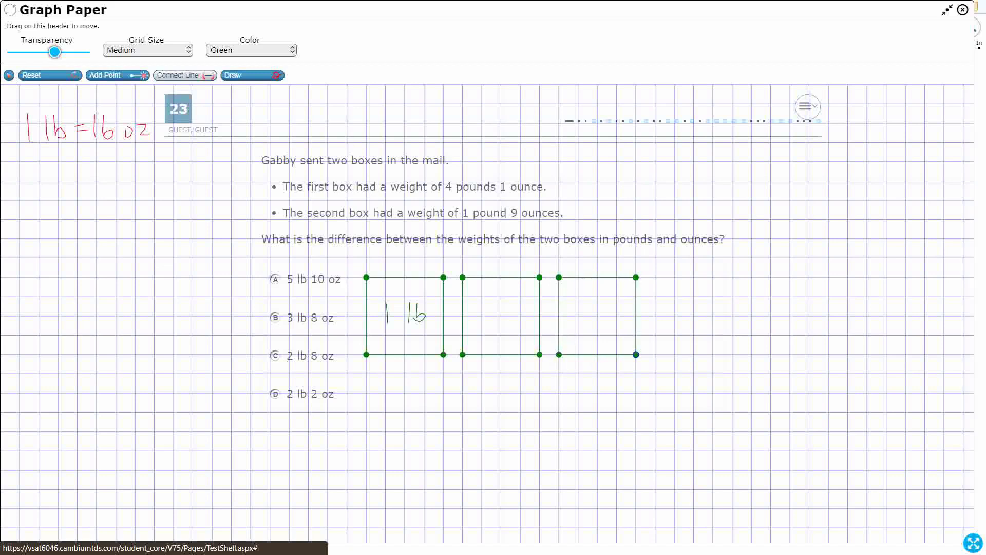
- Draw the fourth pound box and start a small ounce square beside it
mouse_move(655, 277)
mouse_down()
mouse_move(655, 354)
mouse_move(693, 277)
mouse_move(732, 277)
mouse_up()
drag(655, 355, 732, 354)
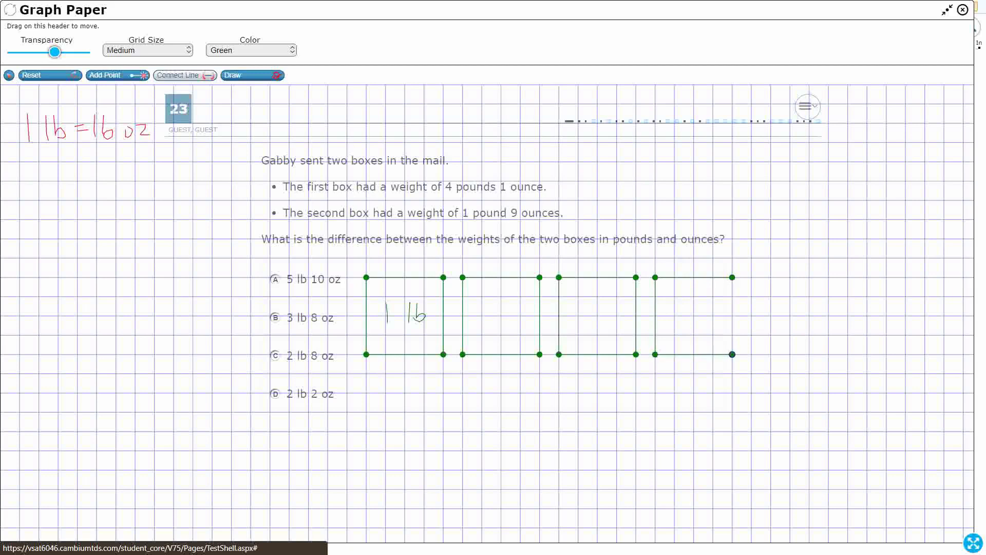
drag(732, 278, 732, 354)
mouse_move(752, 278)
mouse_down()
mouse_move(752, 297)
mouse_move(770, 296)
mouse_move(760, 277)
mouse_move(770, 278)
mouse_move(770, 297)
mouse_up()
- Label the second, third and fourth boxes 1 lb and the small square 1 oz
click(246, 75)
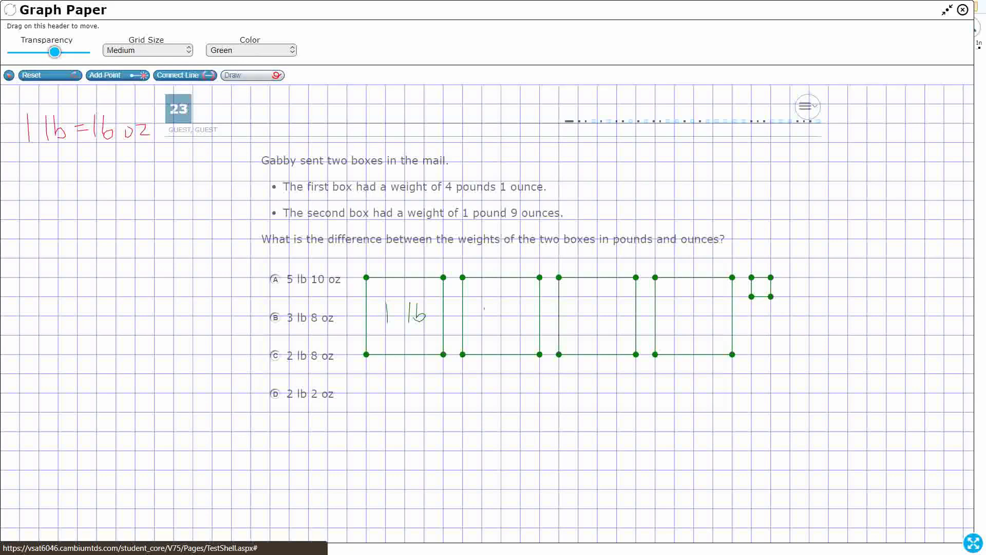
mouse_move(485, 307)
mouse_down()
mouse_move(489, 324)
mouse_move(517, 320)
mouse_up()
mouse_move(610, 306)
mouse_down()
mouse_move(609, 322)
mouse_move(617, 320)
mouse_up()
mouse_move(683, 305)
mouse_down()
mouse_move(684, 323)
mouse_move(707, 321)
mouse_up()
drag(762, 265, 760, 288)
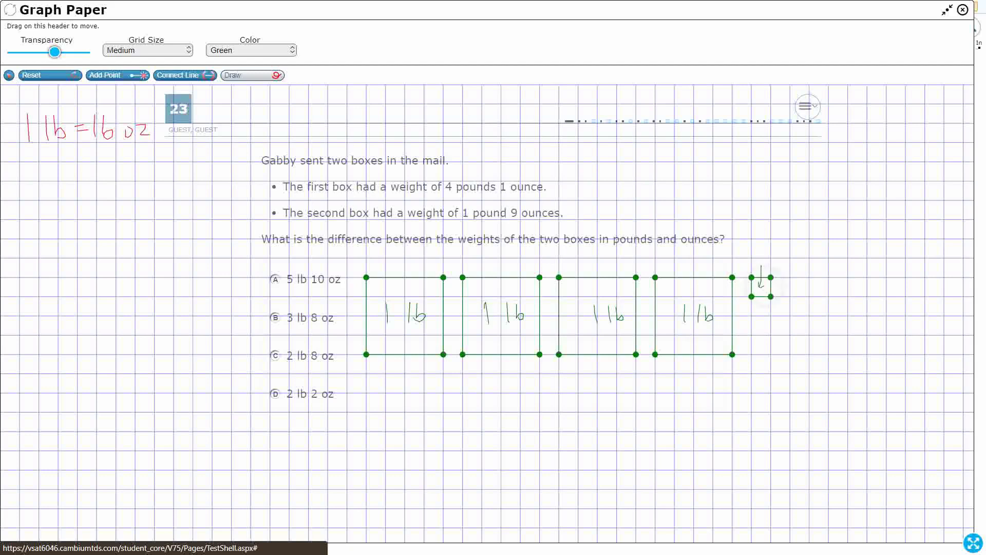
mouse_move(756, 239)
mouse_down()
mouse_move(757, 255)
mouse_move(795, 254)
mouse_up()
- Write 4 lbs 1 oz above the row of boxes
mouse_move(478, 244)
mouse_down()
mouse_move(480, 270)
mouse_move(508, 267)
mouse_up()
drag(519, 245, 520, 264)
mouse_move(540, 253)
mouse_down()
mouse_move(531, 264)
mouse_move(597, 265)
mouse_up()
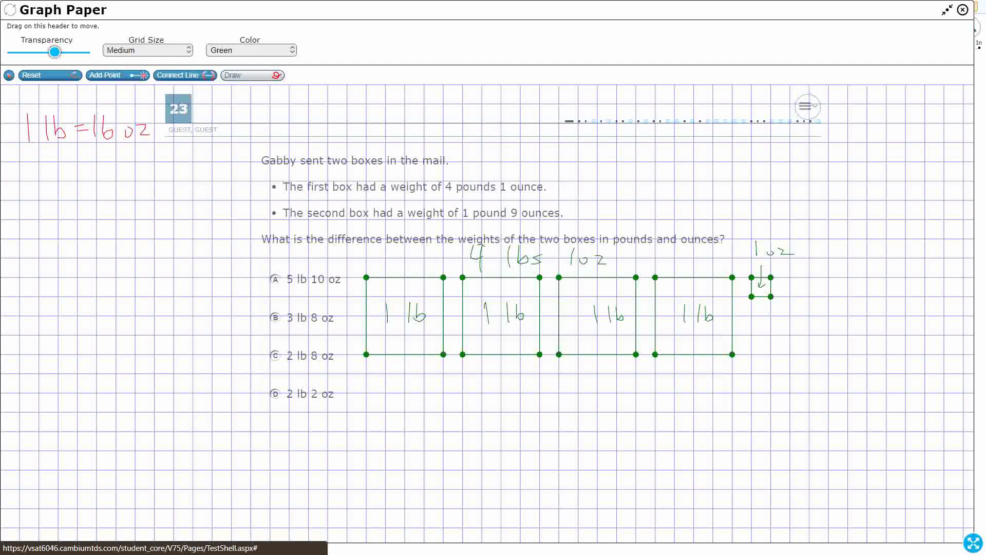
- Write 4 lb 1 oz minus 1 lb 9 oz stacked at left, then fade the grid
drag(97, 214, 107, 248)
drag(129, 213, 133, 239)
mouse_move(140, 213)
mouse_down()
mouse_move(141, 239)
mouse_move(216, 227)
mouse_up()
drag(106, 277, 113, 301)
mouse_move(138, 266)
mouse_down()
mouse_move(143, 289)
mouse_move(156, 283)
mouse_up()
mouse_move(179, 262)
mouse_down()
mouse_move(186, 257)
mouse_move(187, 275)
mouse_move(228, 270)
mouse_up()
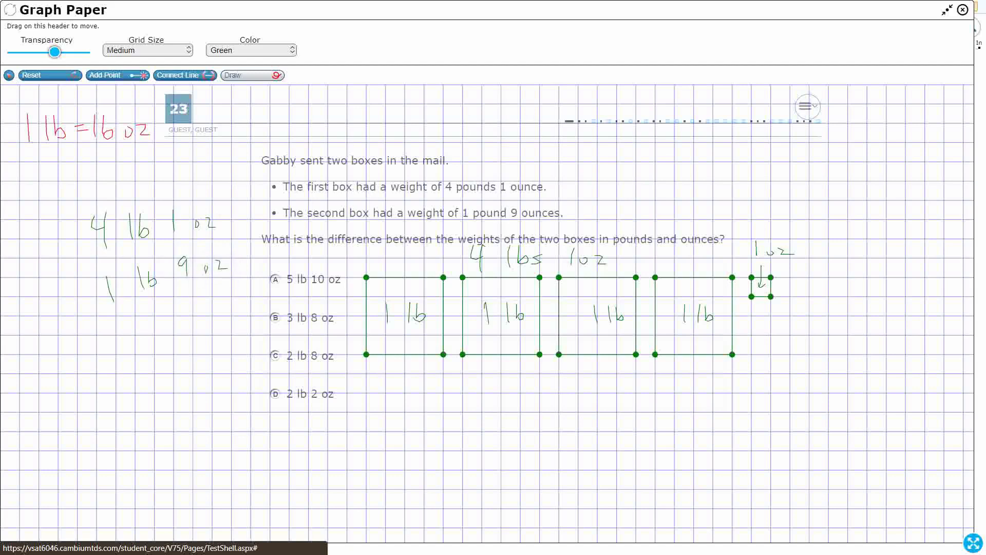
drag(72, 275, 77, 274)
drag(83, 337, 252, 279)
drag(55, 51, 71, 51)
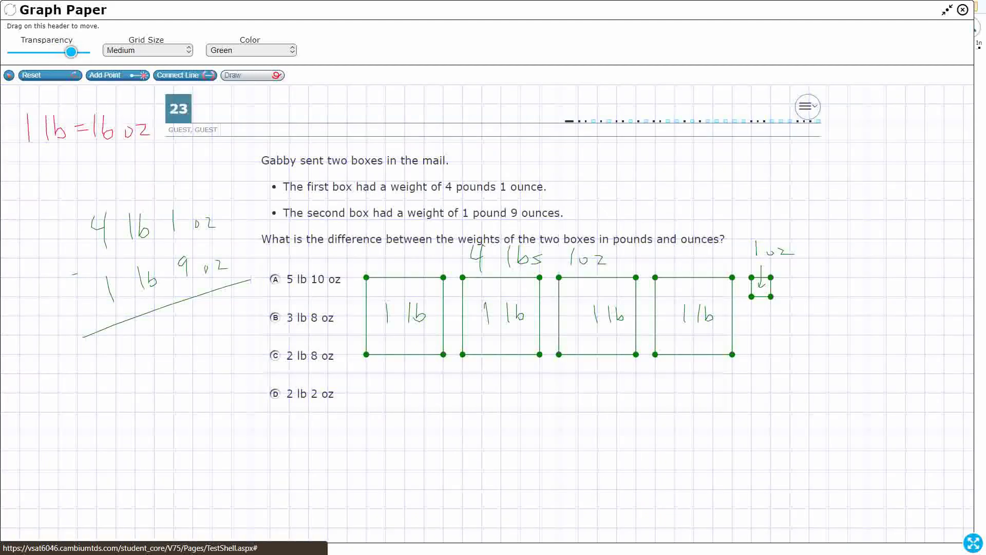
- In red, circle '1 pound', cross out the first pound box and underline 'difference'
click(250, 50)
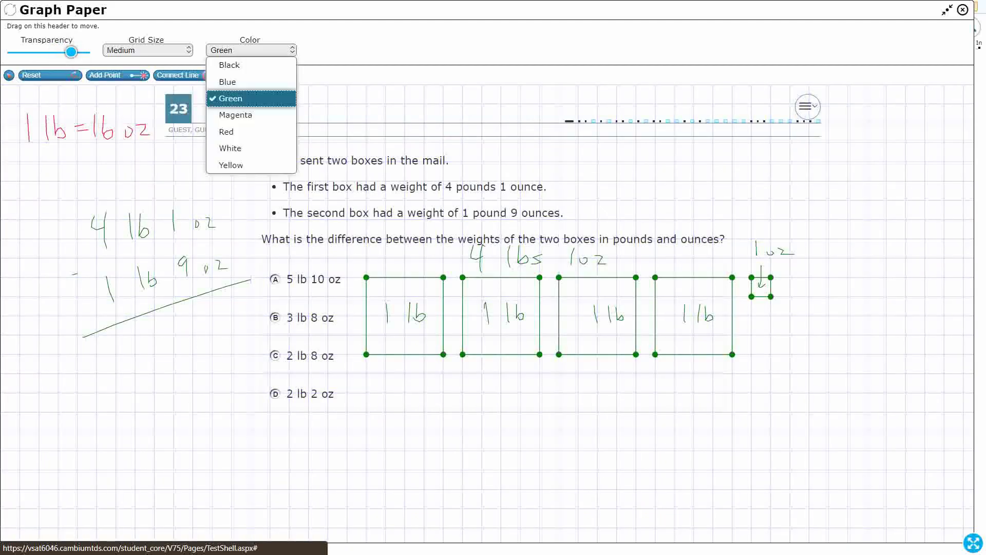
click(226, 131)
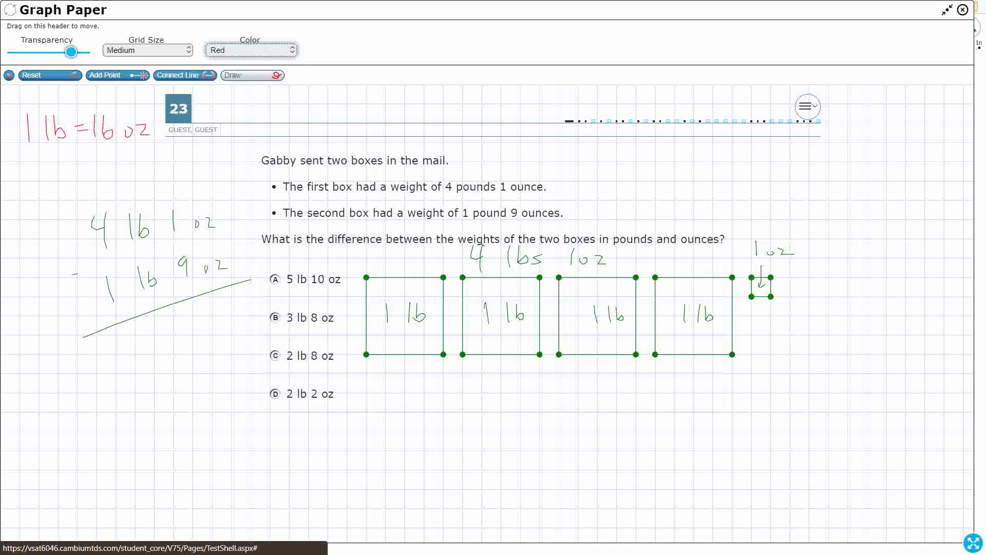
mouse_move(459, 222)
mouse_down()
mouse_move(484, 226)
mouse_move(509, 205)
mouse_move(508, 214)
mouse_up()
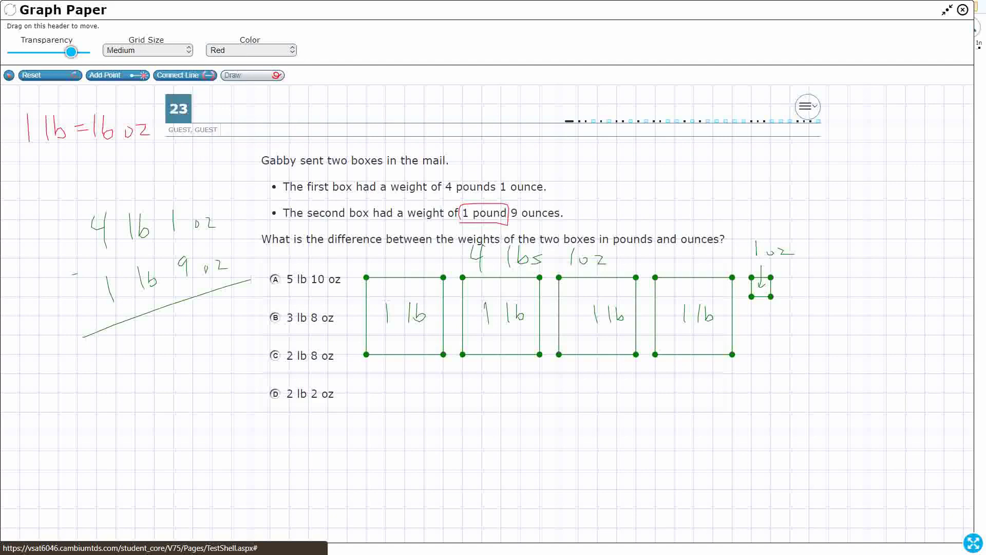
drag(361, 273, 458, 363)
drag(363, 358, 442, 276)
drag(328, 249, 393, 246)
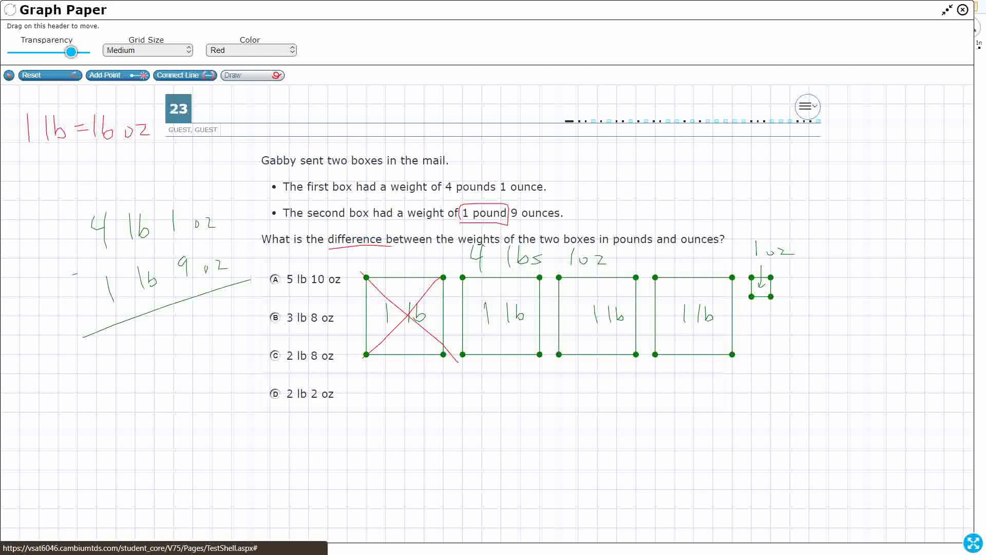
- Cross out the ounce square and mark nine ounces taken from the fourth box
mouse_move(777, 300)
mouse_down()
mouse_move(790, 304)
mouse_move(777, 301)
mouse_up()
drag(749, 275, 772, 303)
drag(773, 273, 754, 296)
mouse_move(714, 339)
mouse_down()
mouse_move(725, 352)
mouse_move(708, 351)
mouse_up()
drag(707, 341, 670, 352)
drag(670, 340, 659, 352)
drag(716, 322, 725, 333)
mouse_move(727, 320)
mouse_down()
mouse_move(717, 333)
mouse_move(661, 332)
mouse_up()
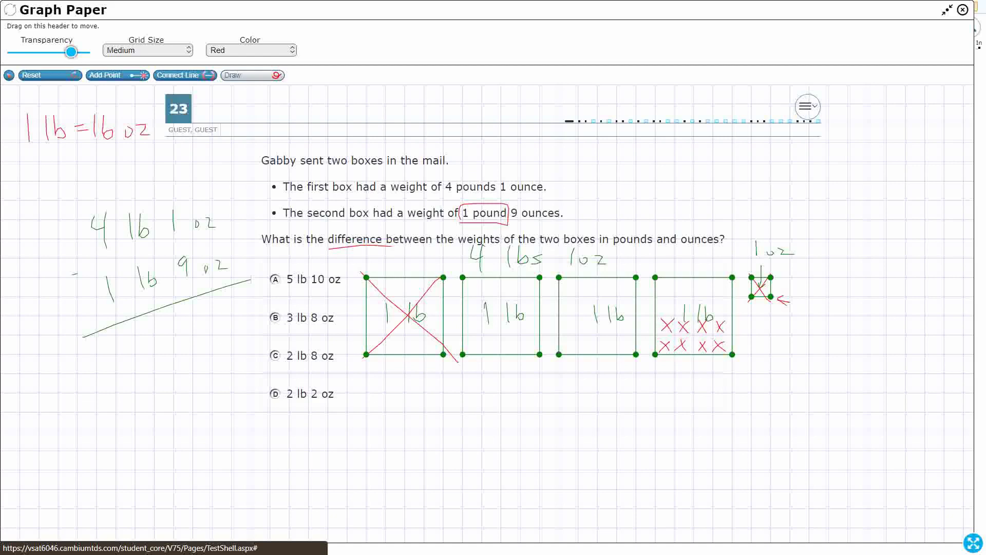
- Write 2 lb 8 oz under the boxes and regroup 4 lb 1 oz as 3 lb 17 oz
mouse_move(526, 385)
mouse_down()
mouse_move(546, 403)
mouse_move(594, 398)
mouse_move(581, 403)
mouse_up()
mouse_move(632, 382)
mouse_down()
mouse_move(621, 400)
mouse_move(631, 382)
mouse_move(676, 400)
mouse_up()
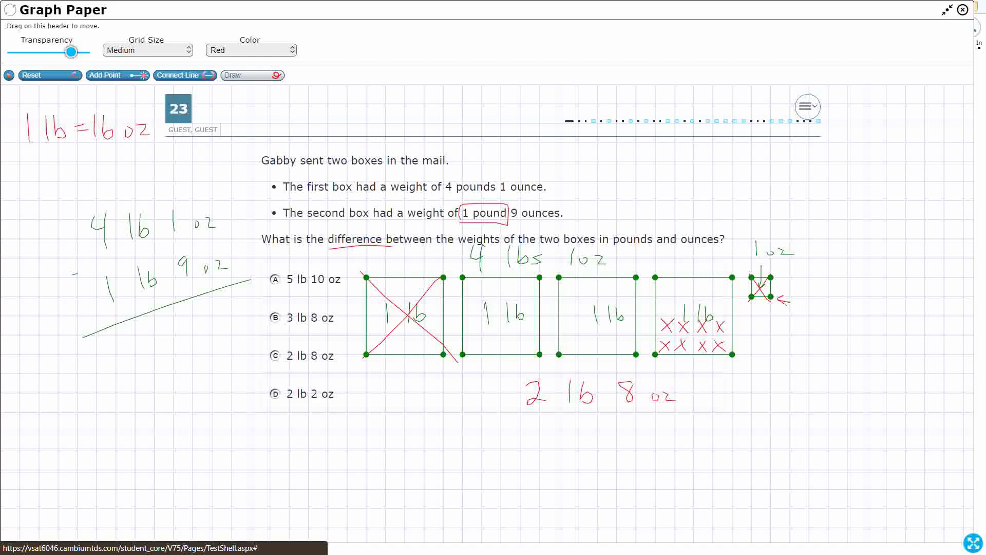
drag(119, 214, 89, 247)
drag(77, 188, 82, 208)
mouse_move(166, 229)
mouse_down()
mouse_move(182, 207)
mouse_move(154, 204)
mouse_move(173, 202)
mouse_up()
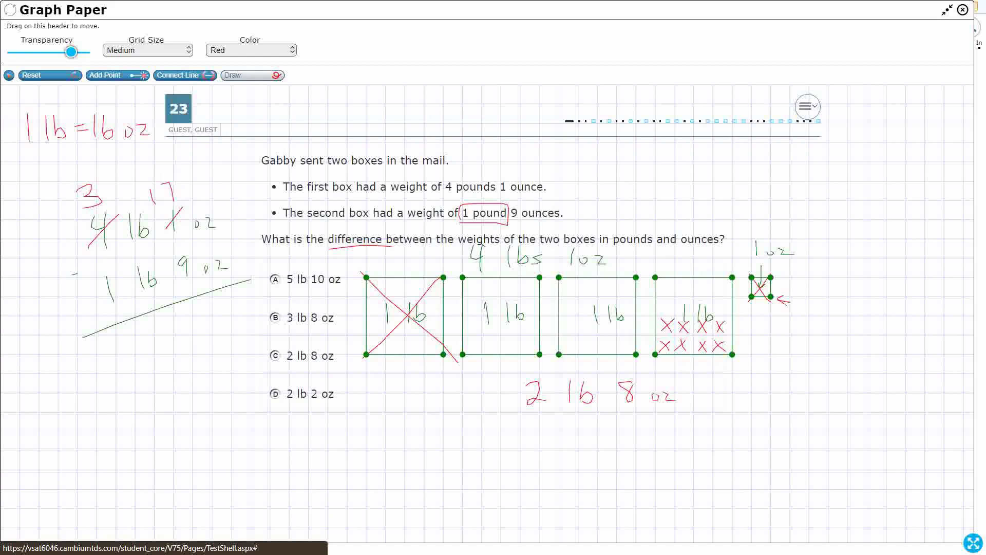
- Write the difference 2 lb 8 oz under the line and select answer C
mouse_move(113, 343)
mouse_down()
mouse_move(118, 365)
mouse_move(134, 360)
mouse_up()
drag(154, 328, 159, 345)
drag(164, 329, 165, 341)
mouse_move(203, 308)
mouse_down()
mouse_move(195, 319)
mouse_move(202, 310)
mouse_move(223, 321)
mouse_move(247, 315)
mouse_up()
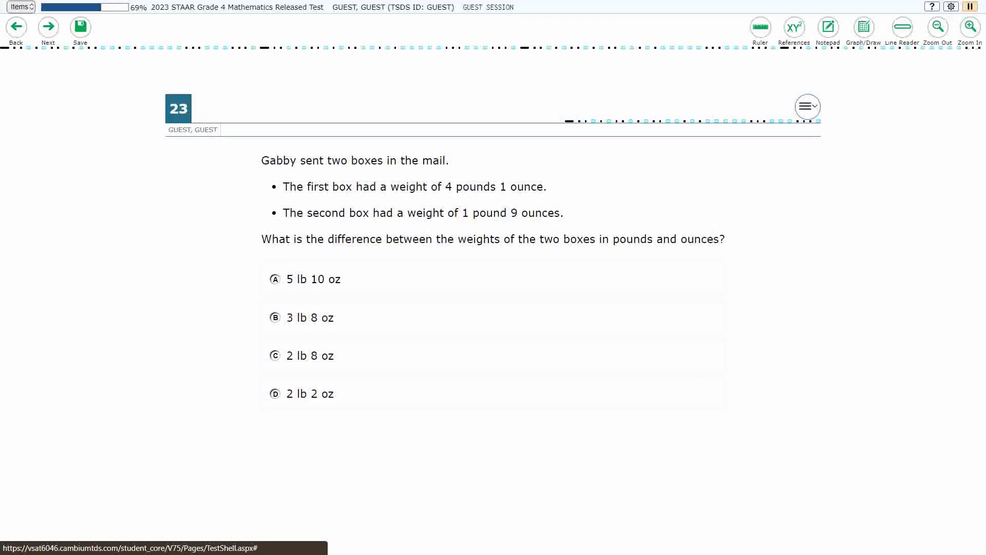
click(275, 356)
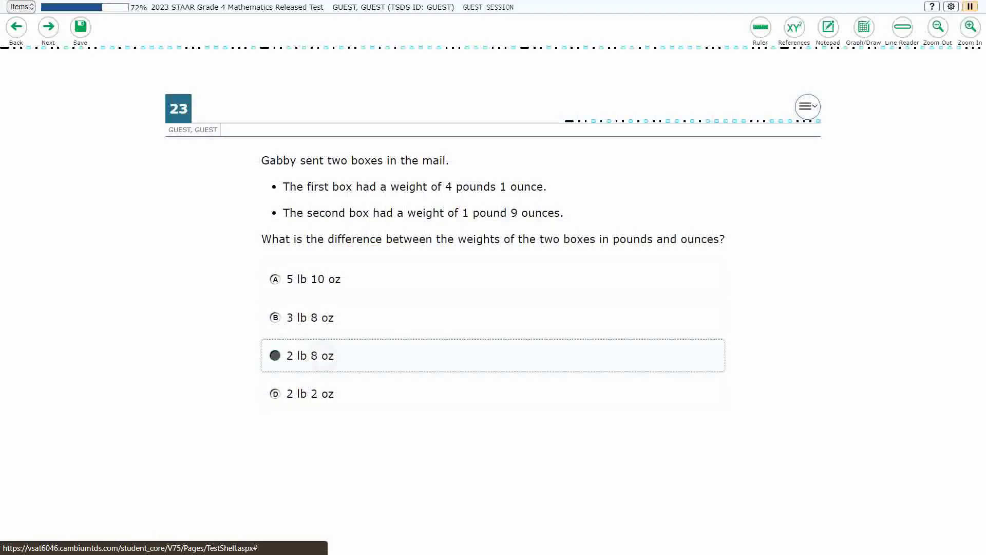